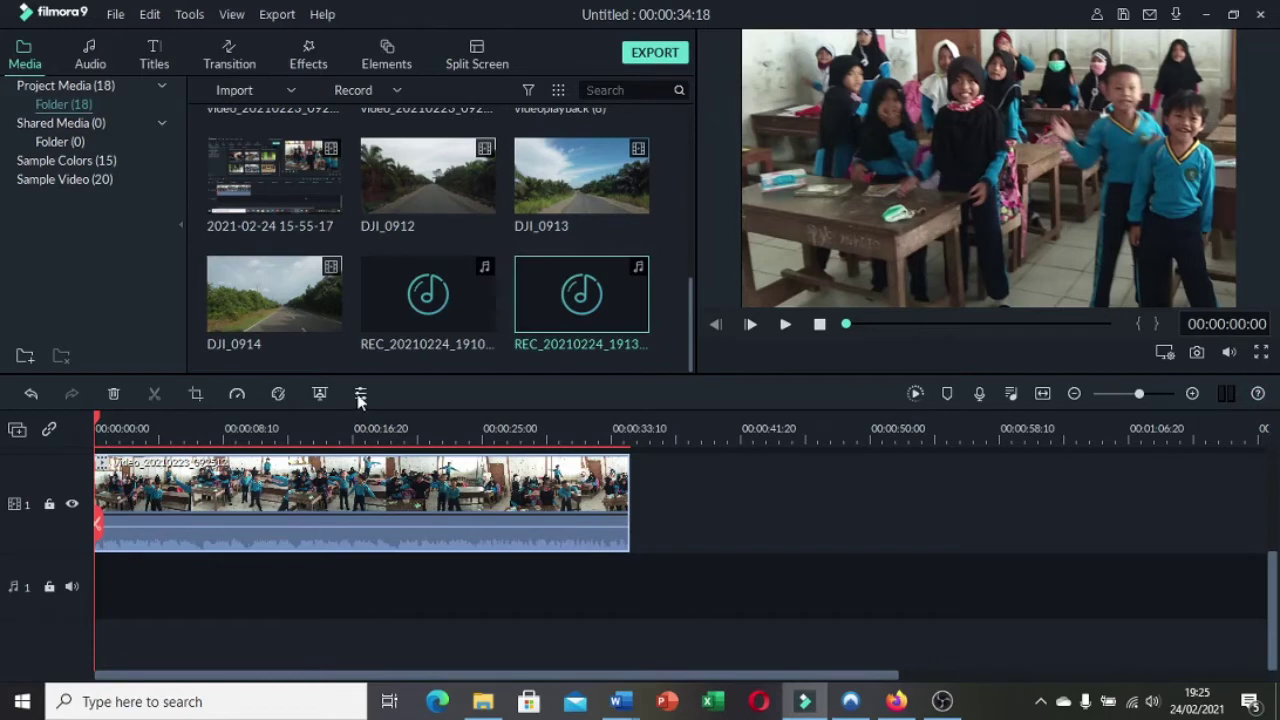
Open the classroom clip's audio settings and set the left/right balance to 8.00.
click(360, 396)
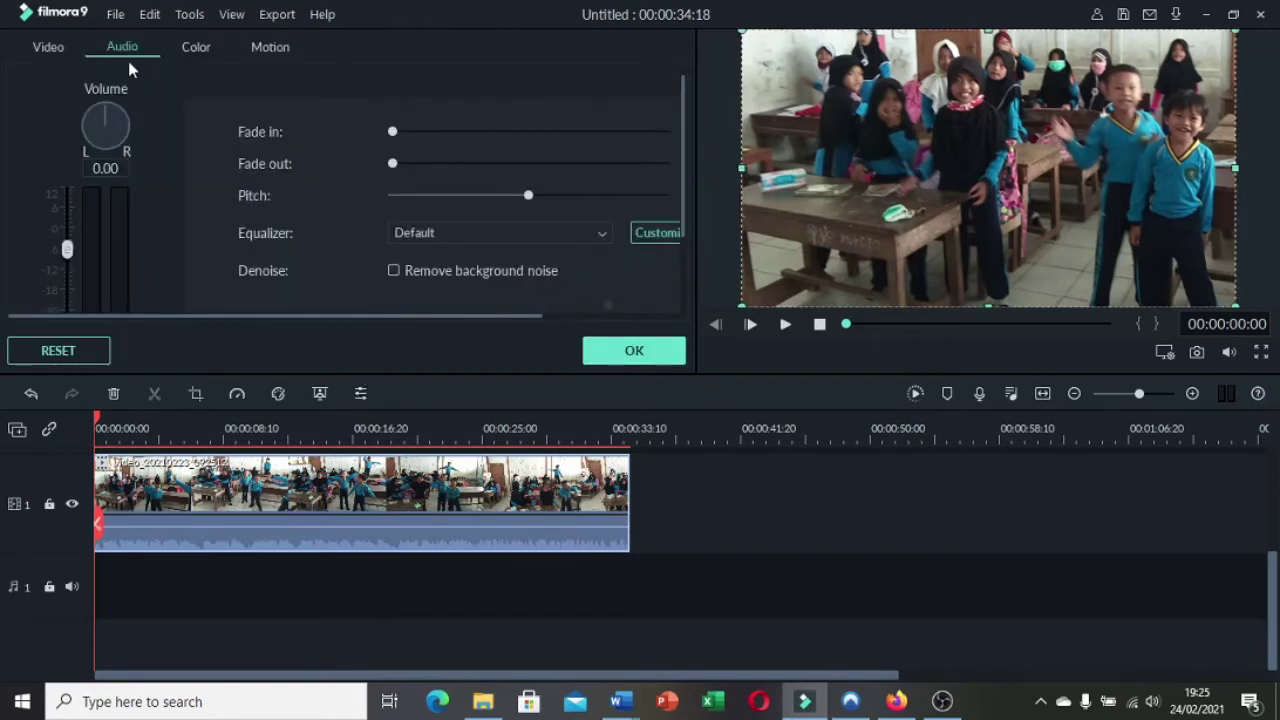
click(42, 49)
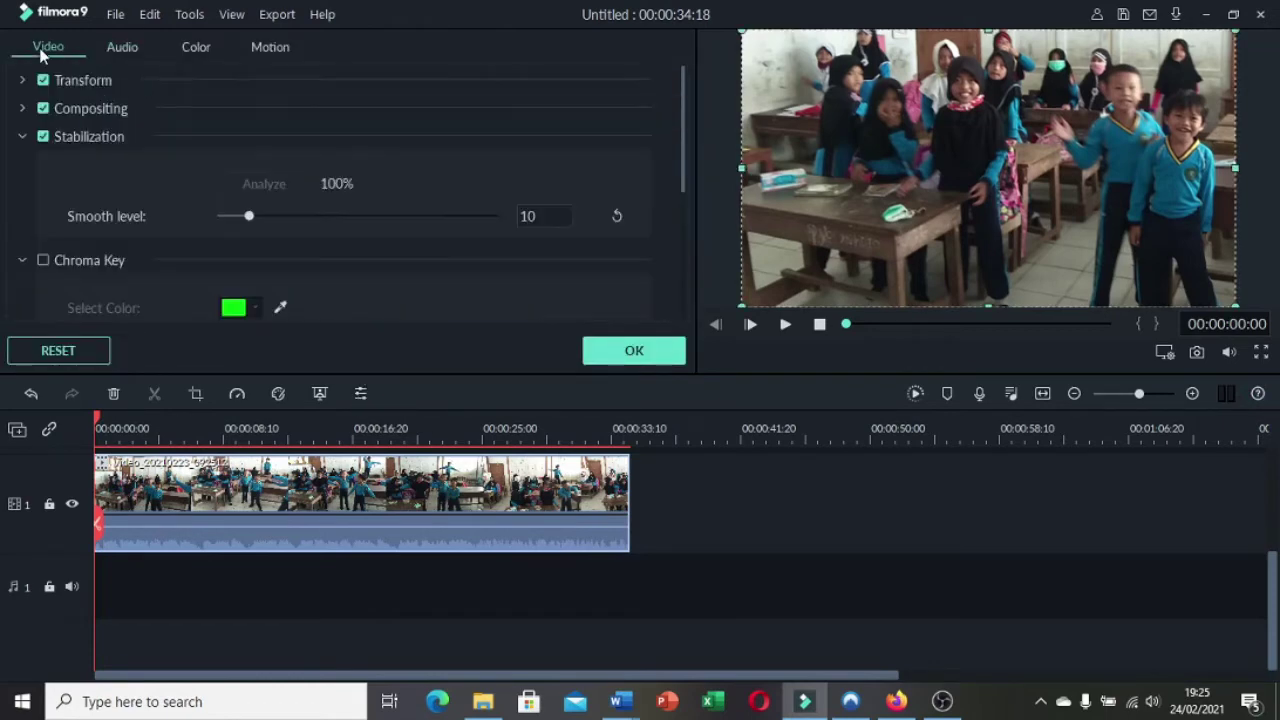
click(123, 53)
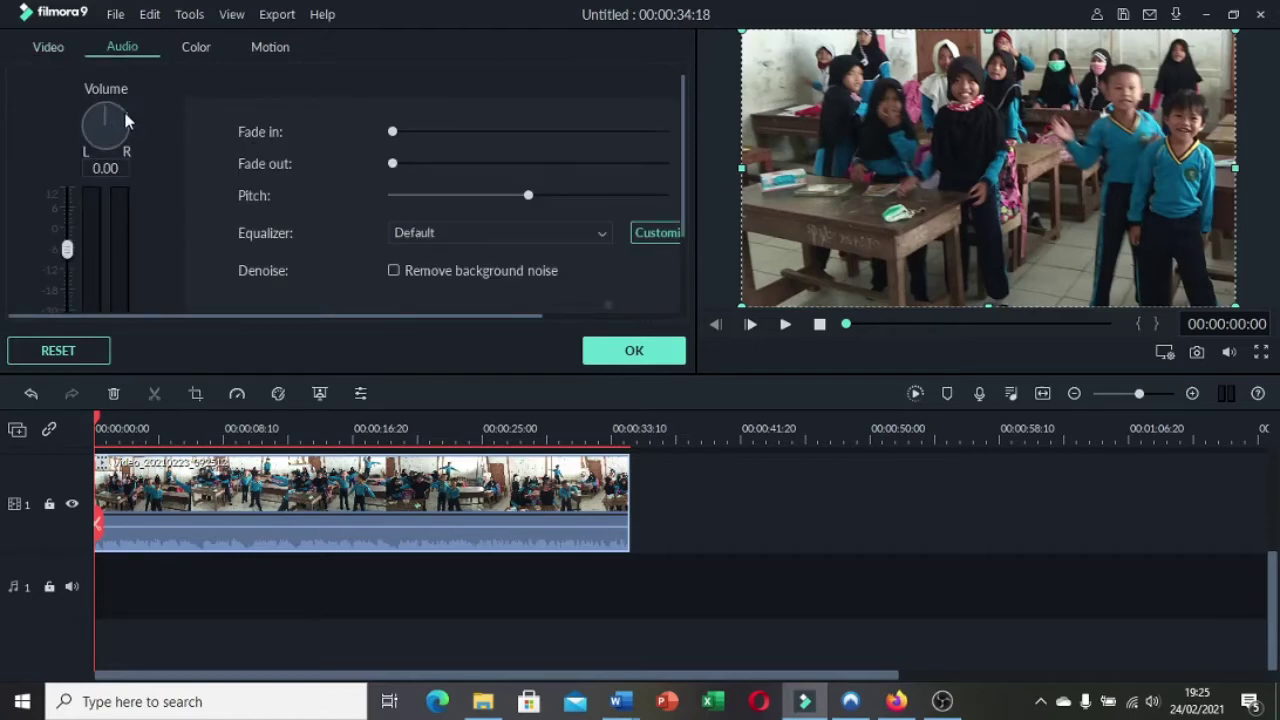
mouse_move(112, 115)
mouse_down()
mouse_move(126, 148)
mouse_move(107, 107)
mouse_up()
drag(108, 114, 114, 106)
Add an audio fade-in of about 6 seconds to the clip, playing the opening to judge its length.
drag(394, 131, 476, 140)
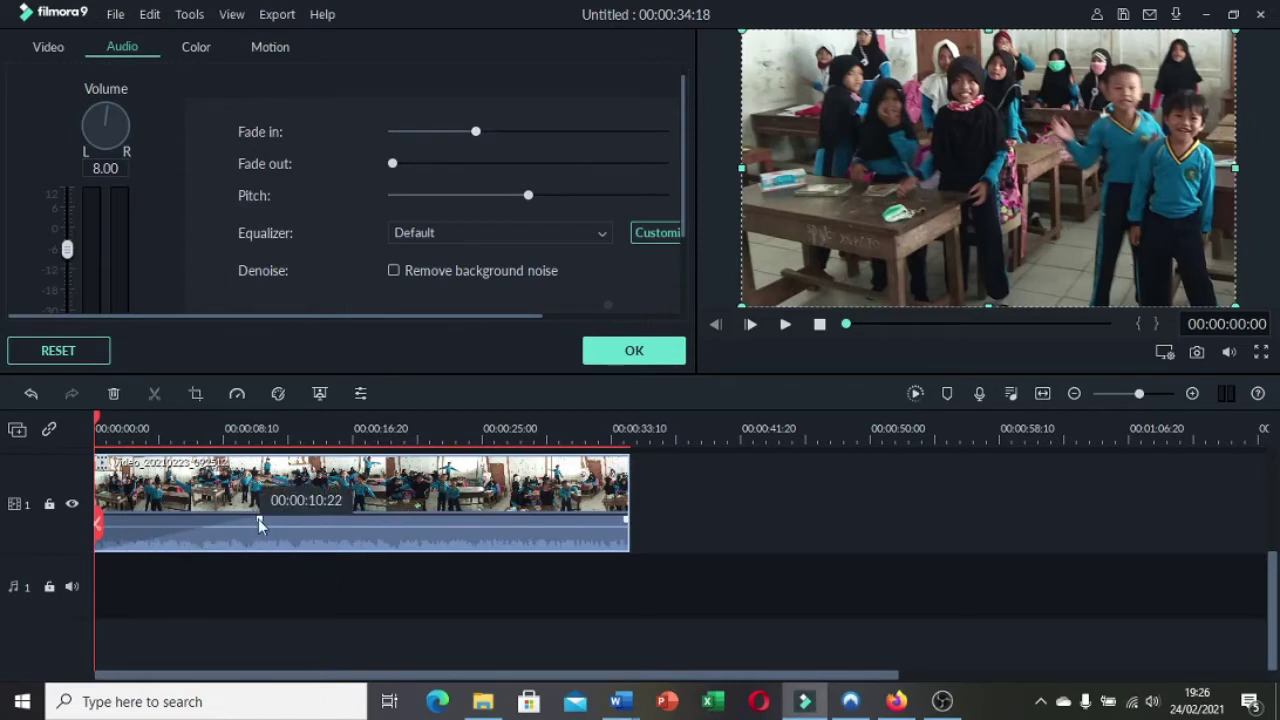
drag(258, 524, 176, 517)
drag(441, 136, 461, 131)
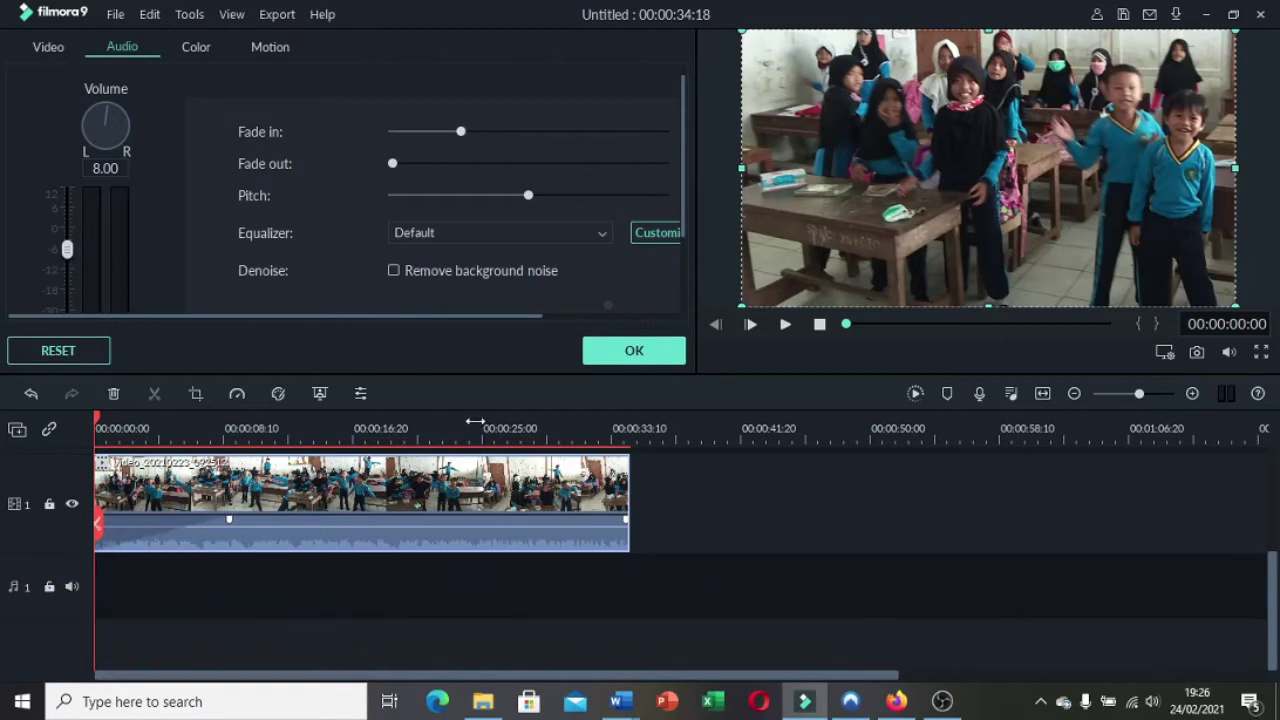
click(785, 326)
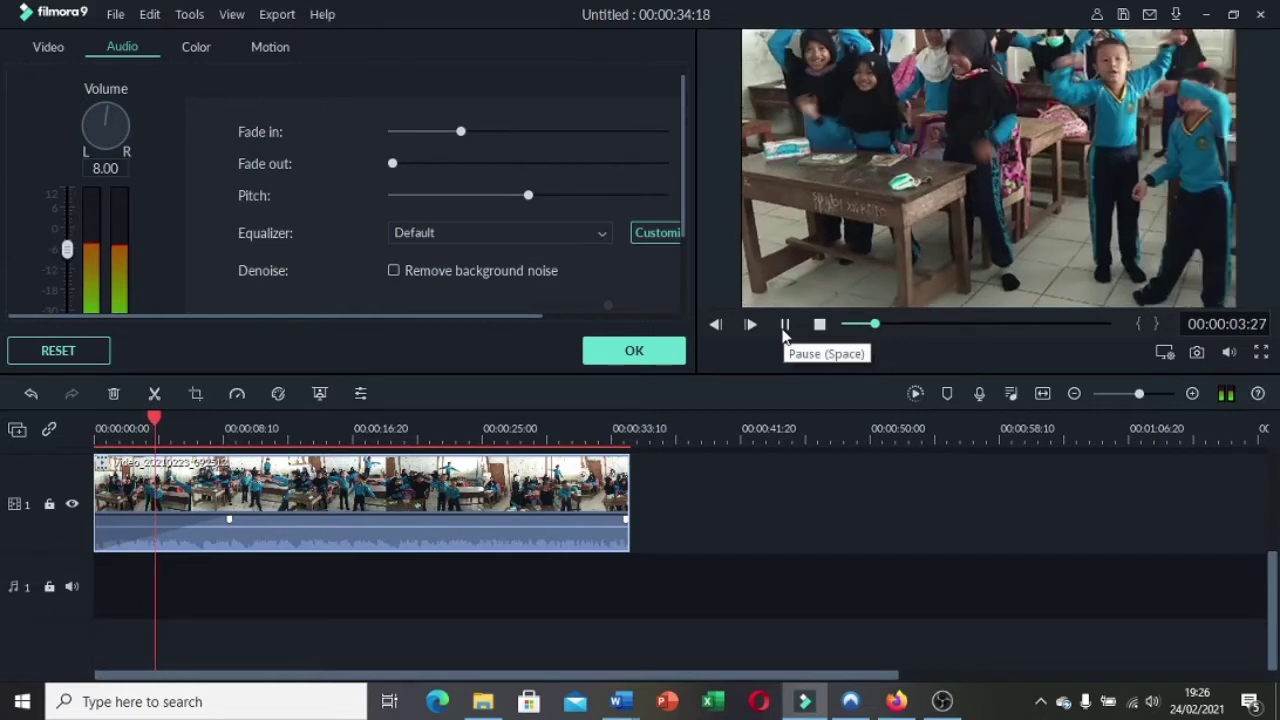
click(785, 326)
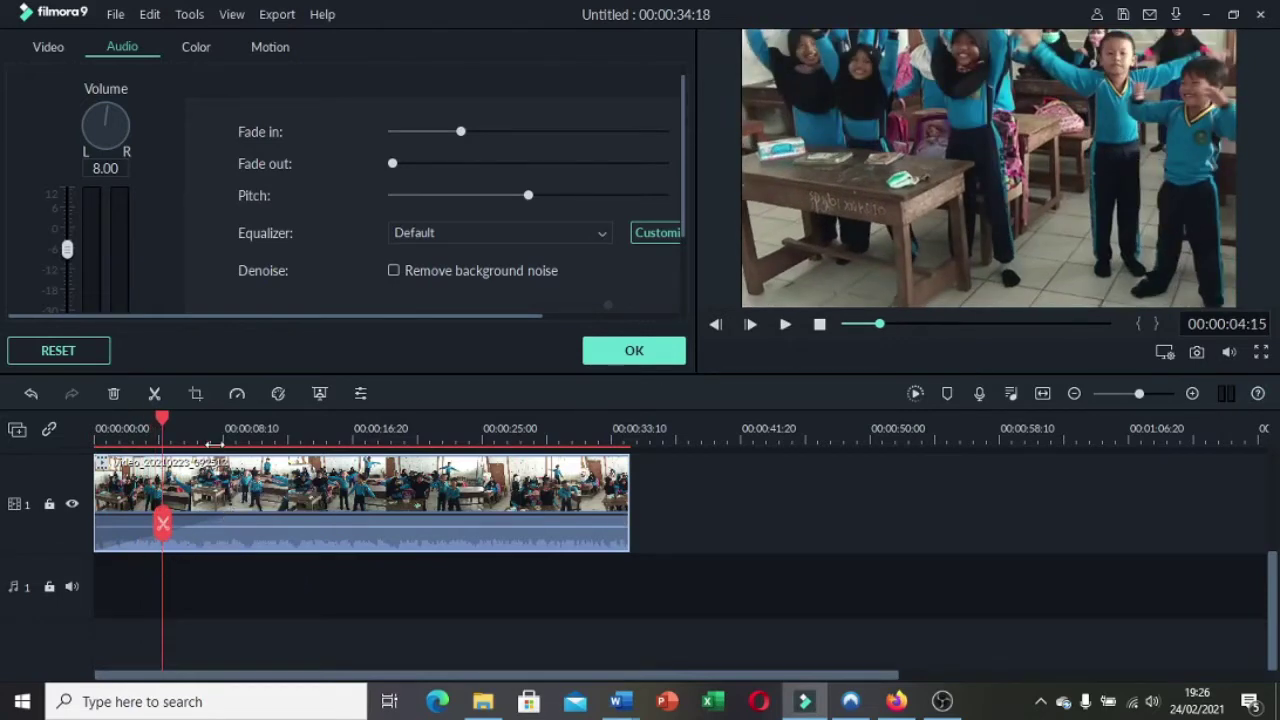
drag(229, 519, 192, 519)
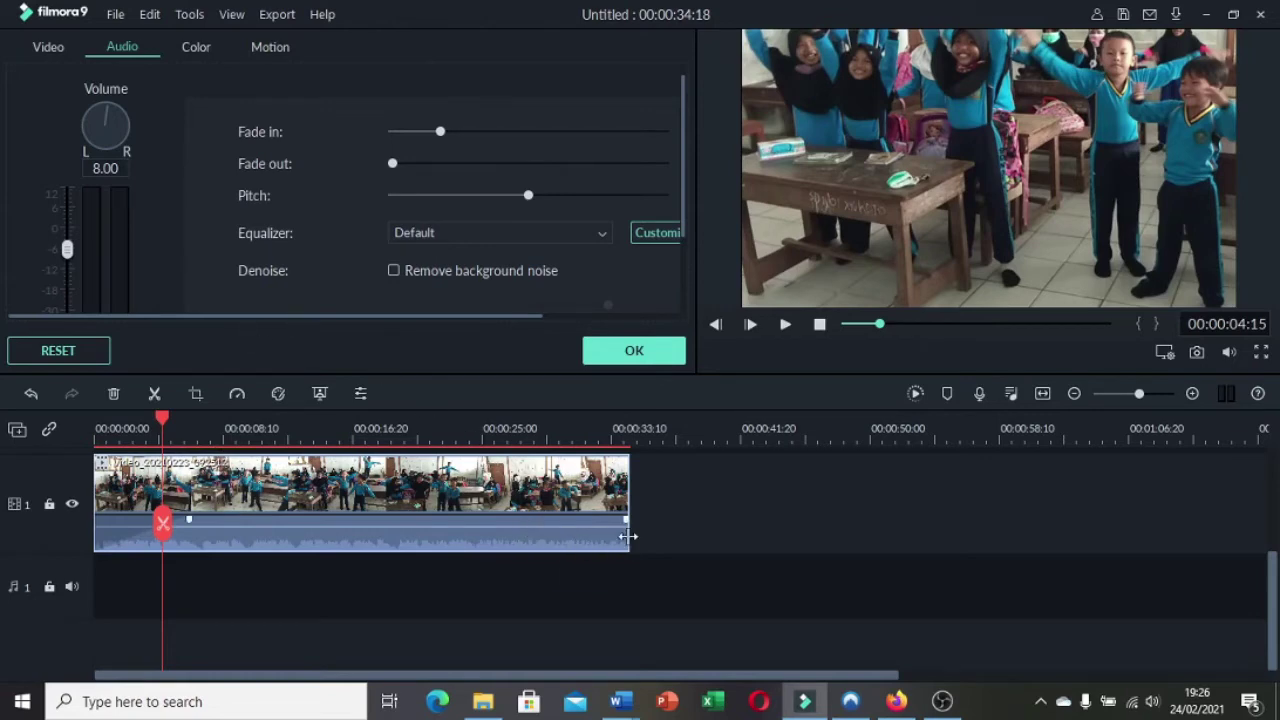
Add an audio fade-out to the end of the clip, starting at about 28 seconds.
mouse_move(628, 535)
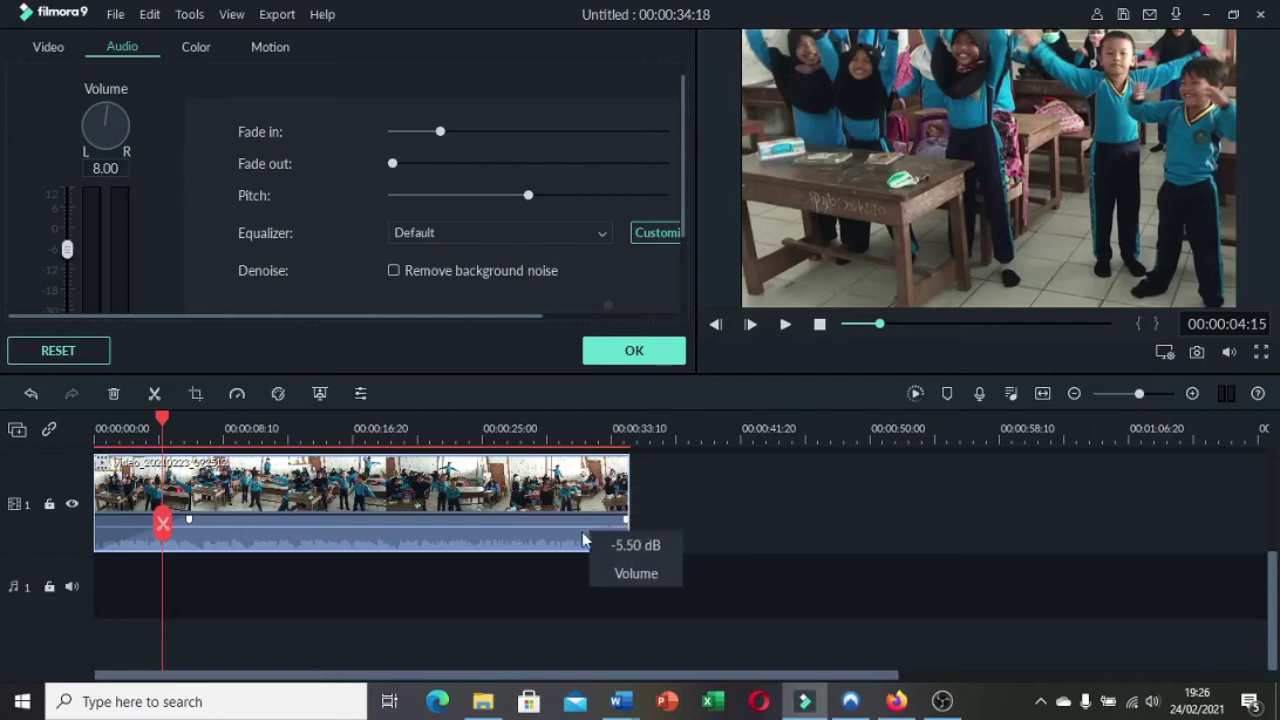
drag(392, 163, 432, 171)
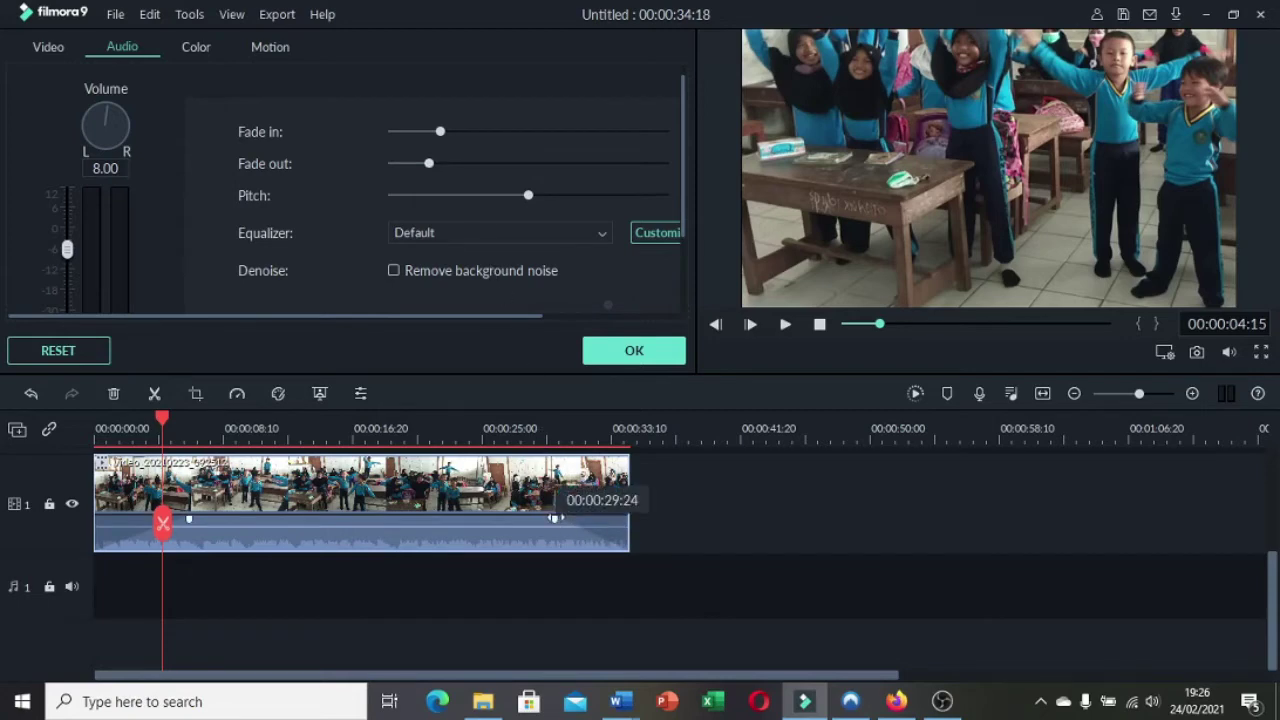
drag(555, 518, 494, 519)
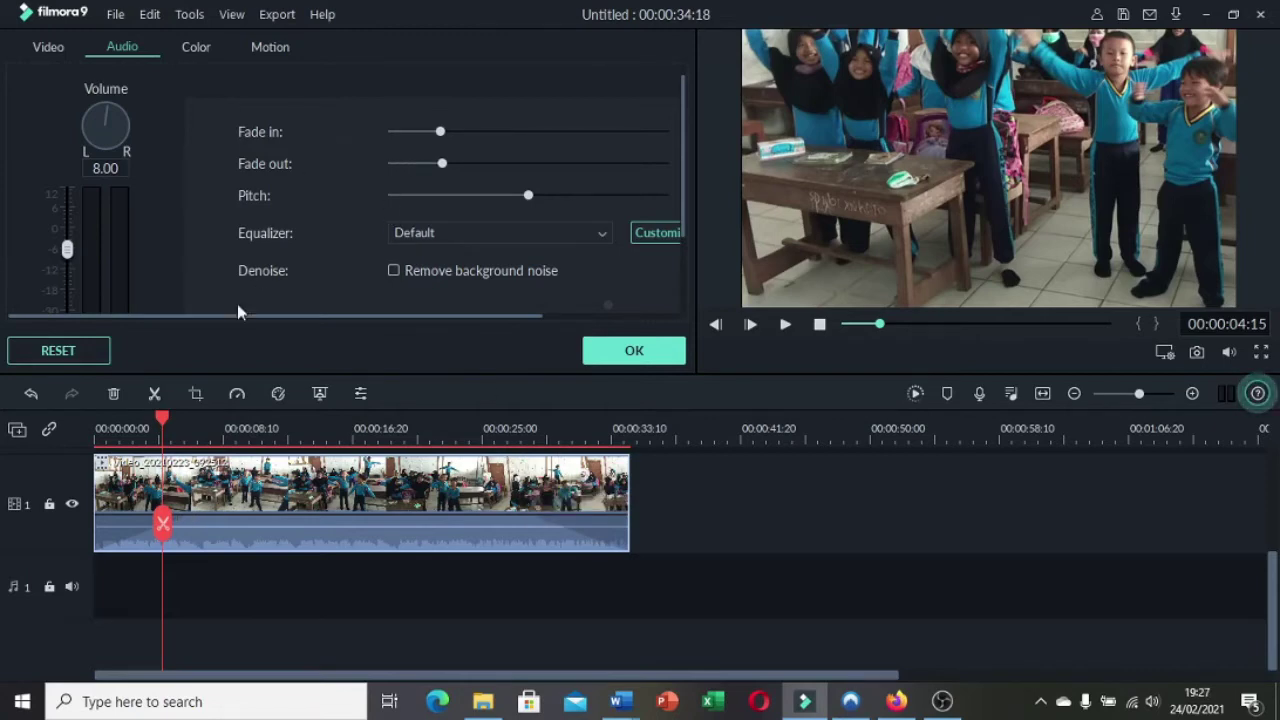
Play the clip from about 4 to 10 seconds to listen to the sound with the fade applied.
mouse_move(143, 543)
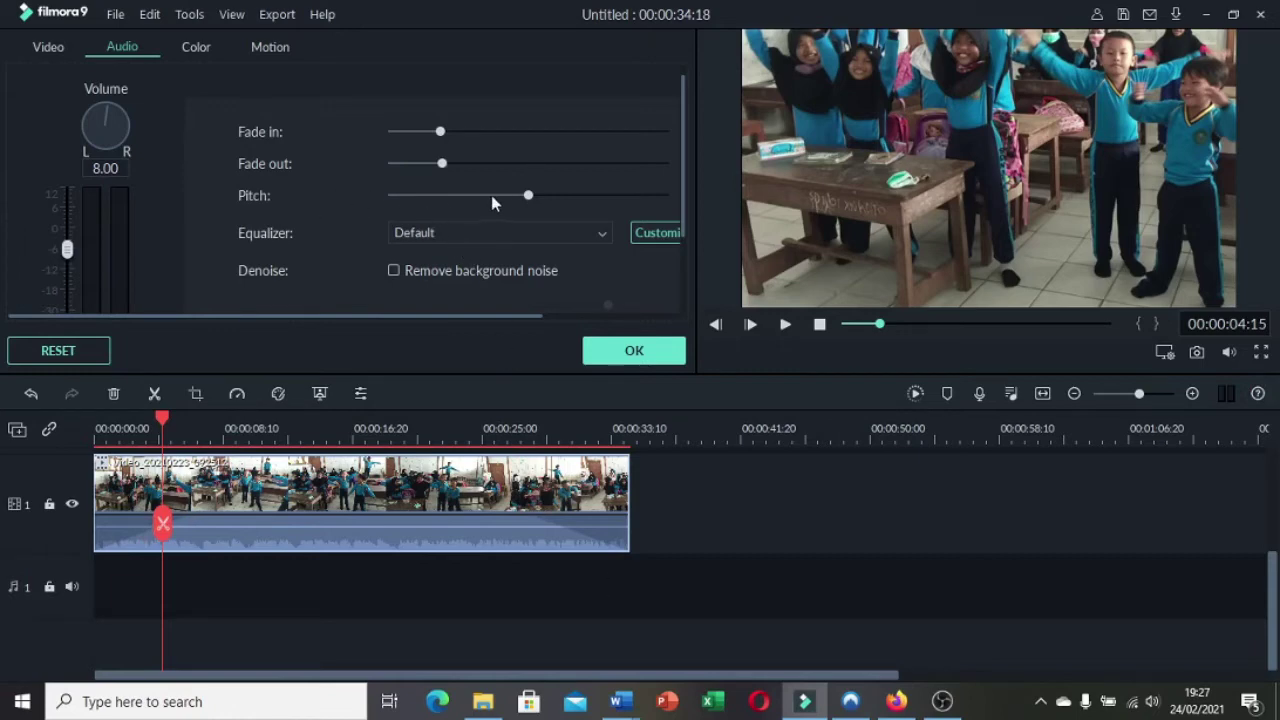
mouse_move(325, 488)
key(space)
key(space)
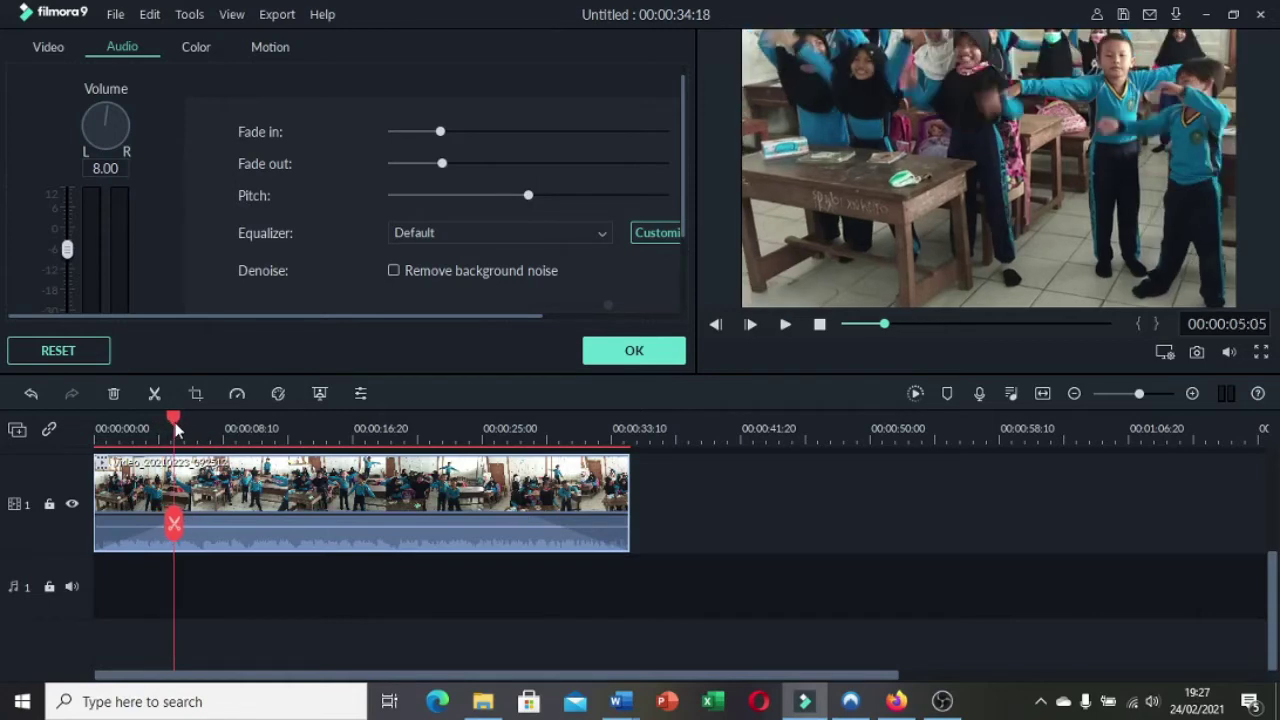
click(786, 330)
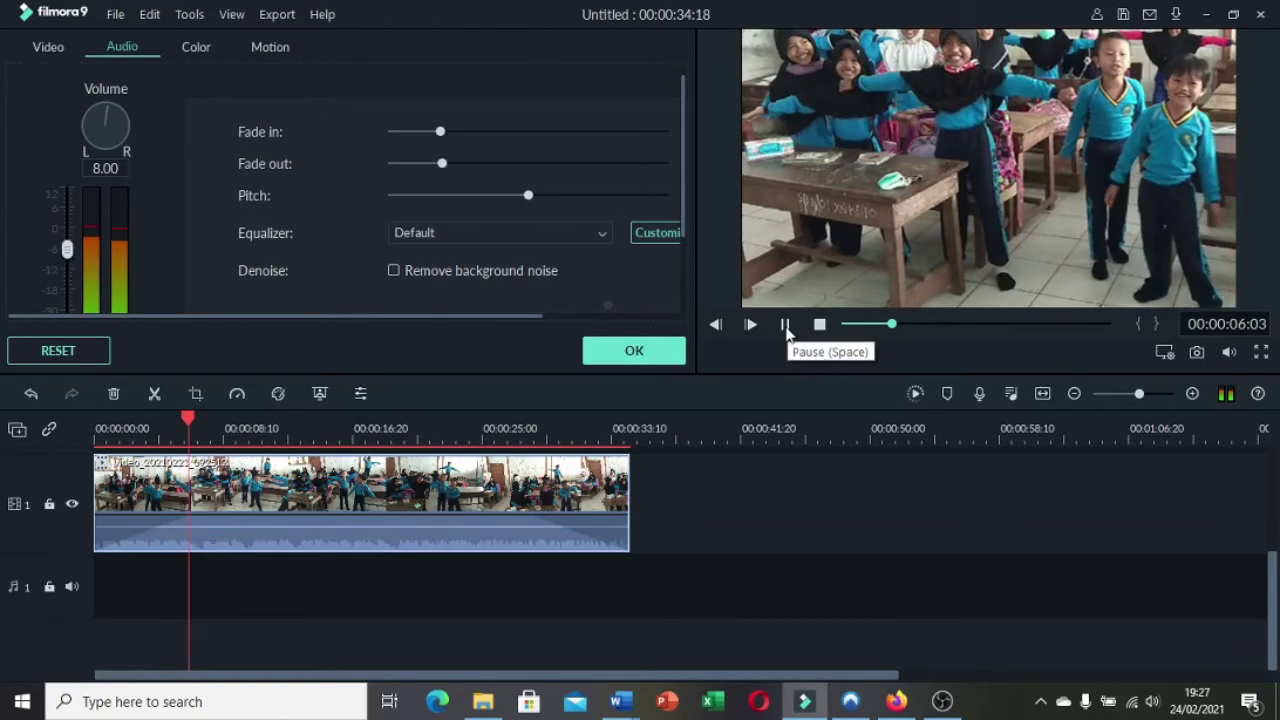
click(786, 326)
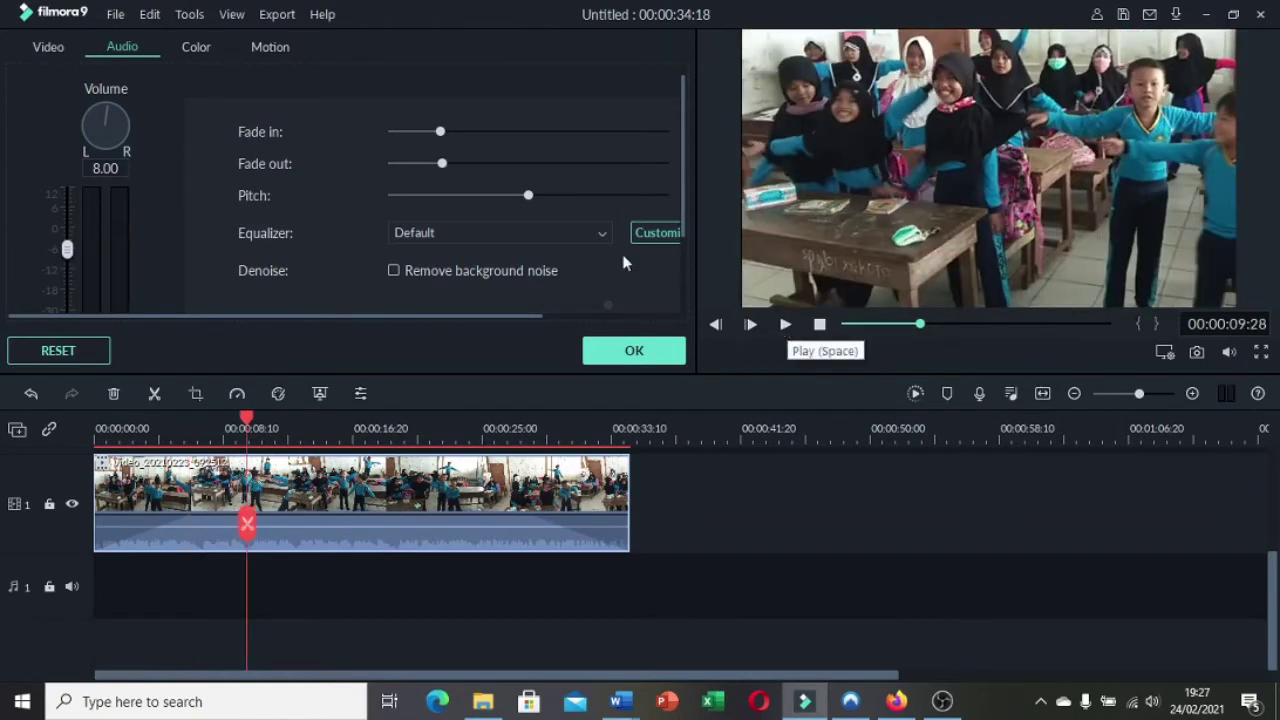
Try a lower pitch for the clip's audio and play a few seconds to hear the effect.
drag(529, 196, 471, 196)
drag(247, 421, 205, 428)
click(786, 325)
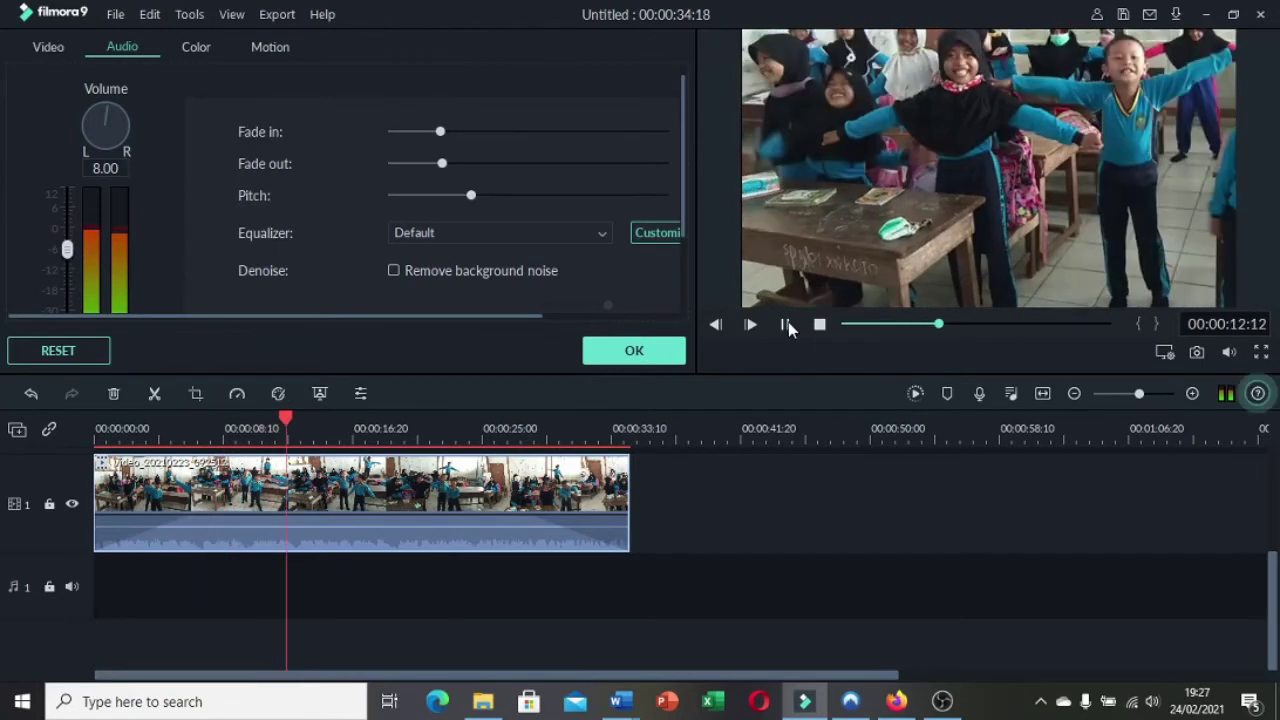
click(786, 325)
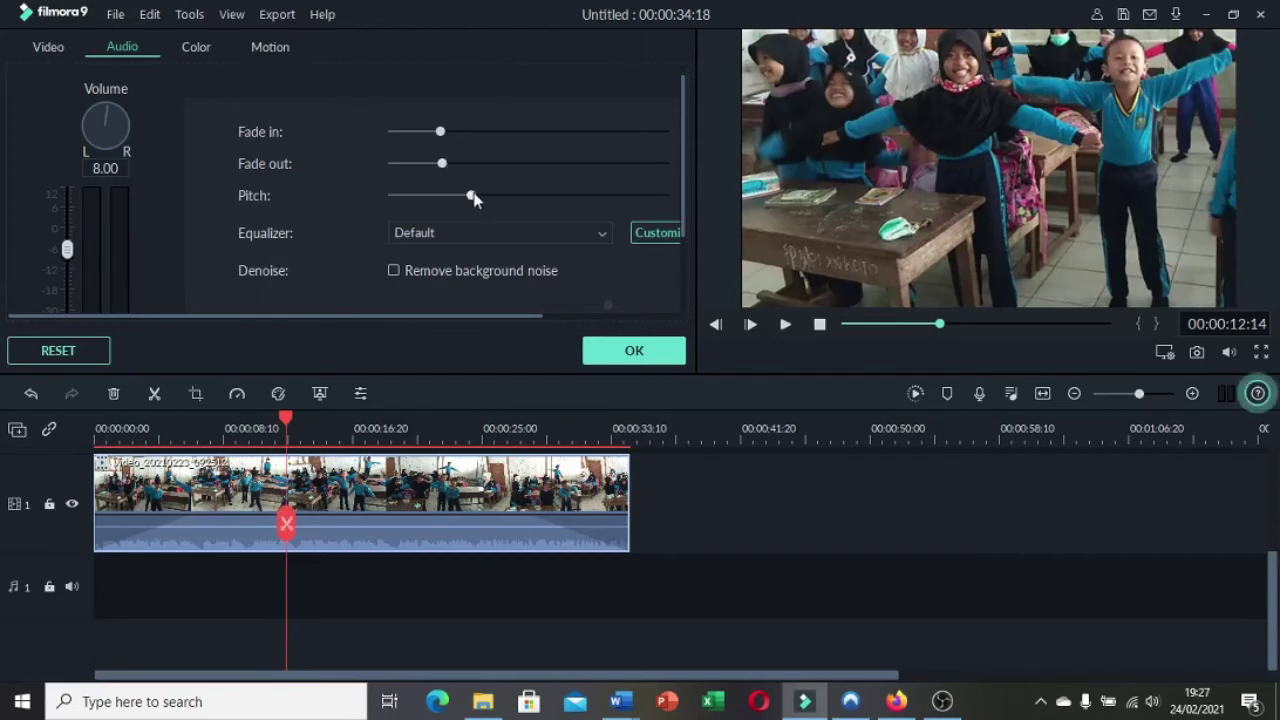
Try a higher pitch, play a few seconds to hear it, and return the pitch to its neutral middle value.
drag(472, 196, 585, 197)
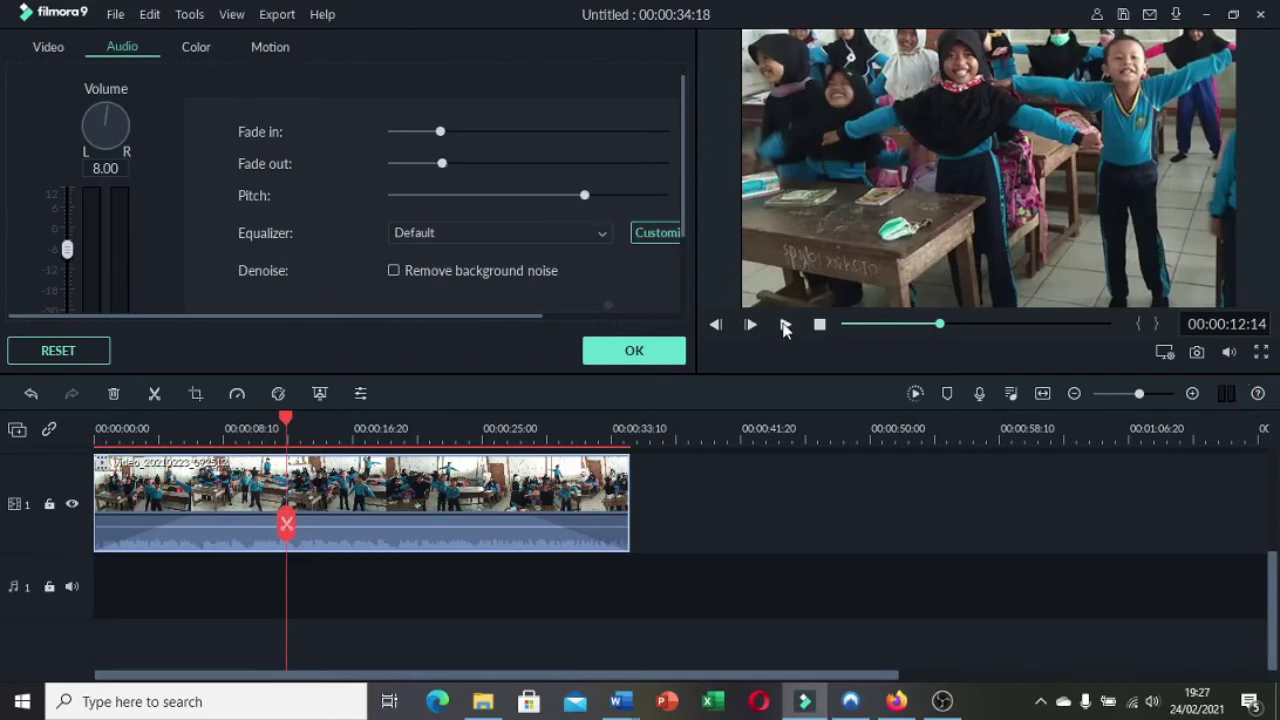
click(786, 326)
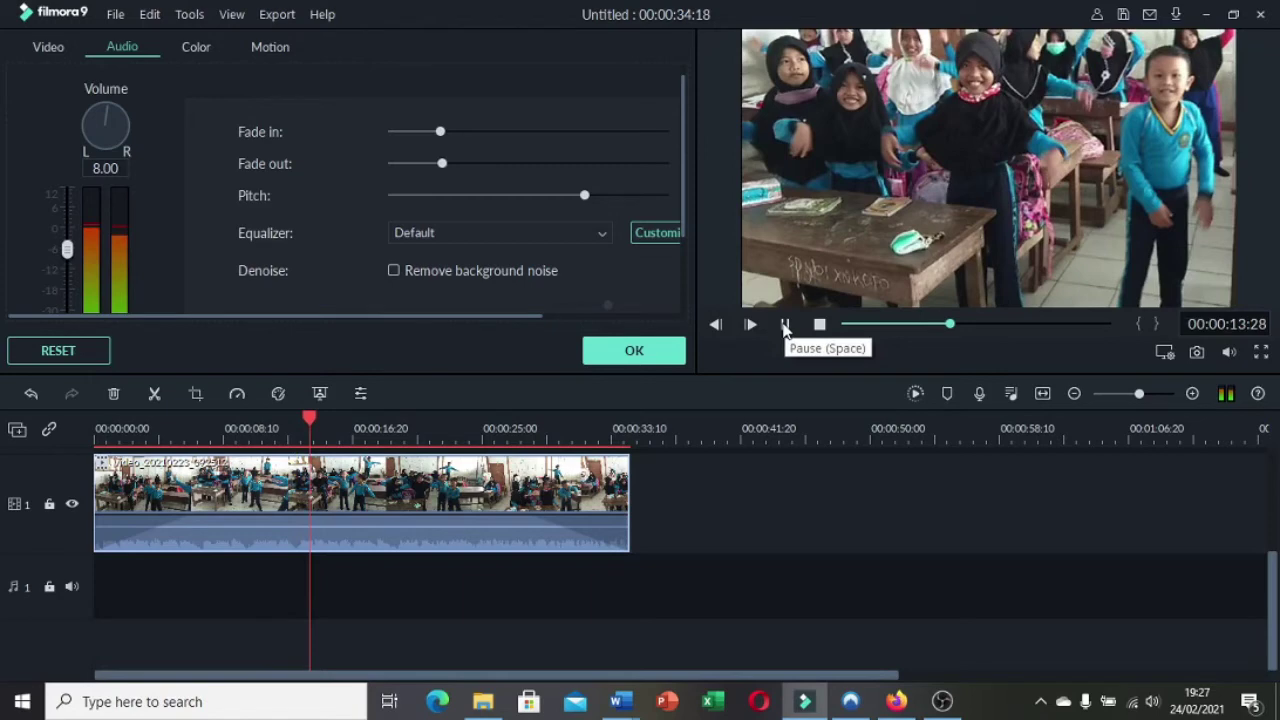
click(786, 326)
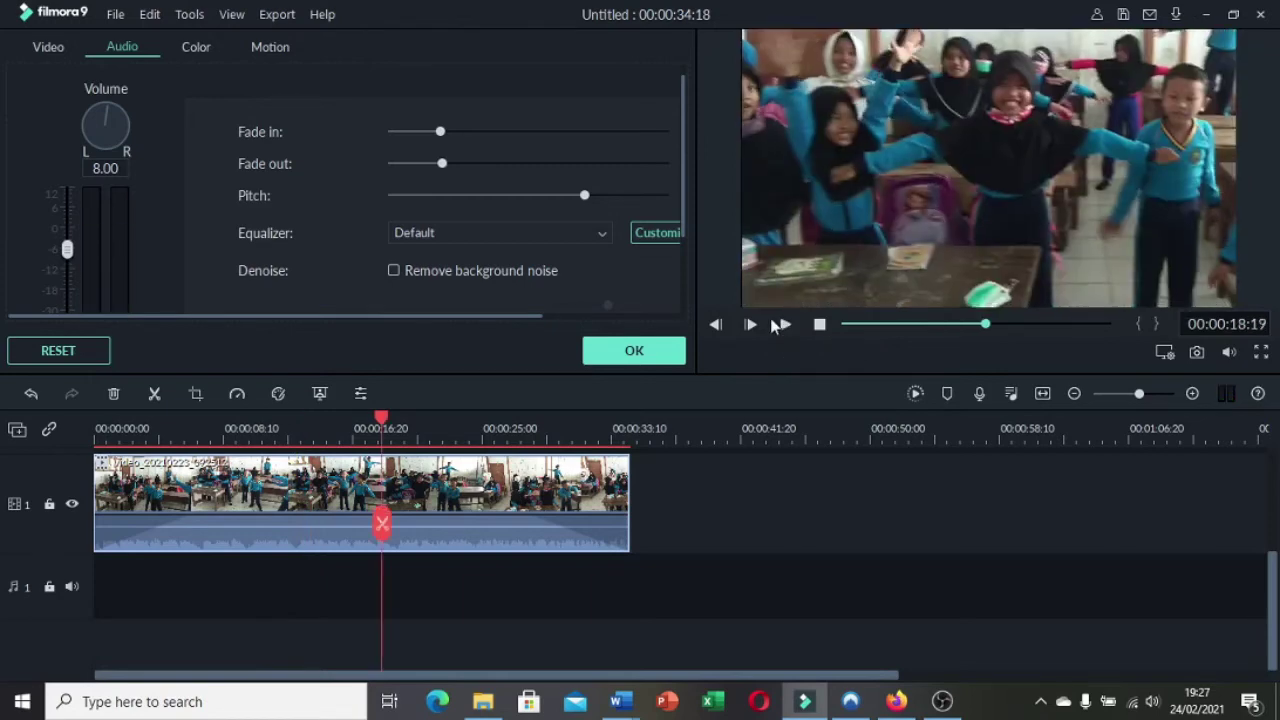
drag(584, 196, 528, 196)
Choose the Custom equalizer for the clip and open its frequency band settings.
click(598, 234)
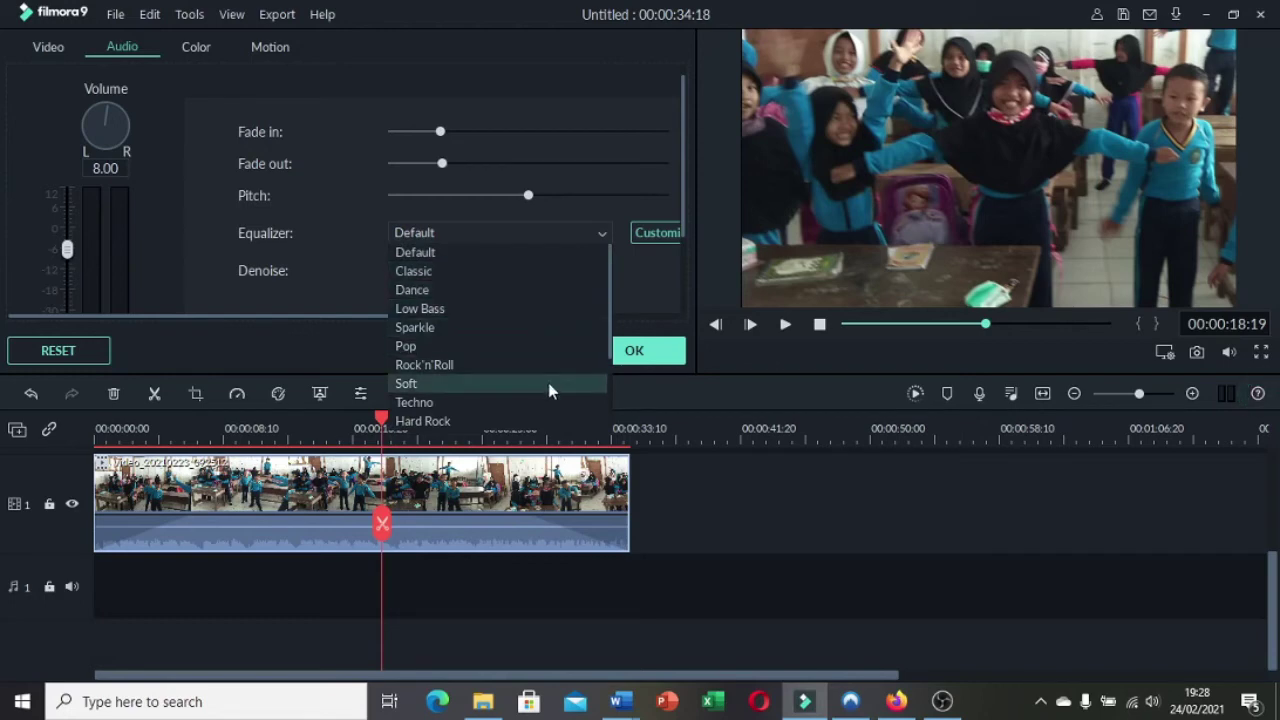
scroll(548, 385, down, 2)
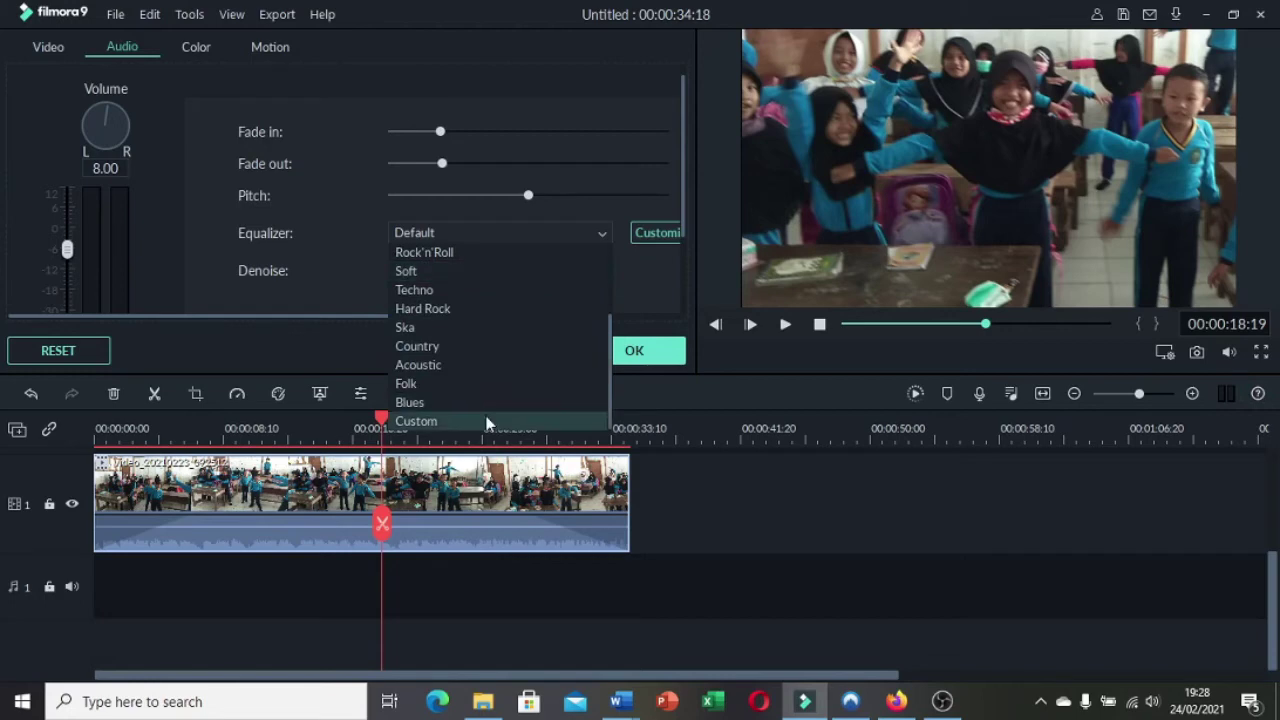
click(487, 421)
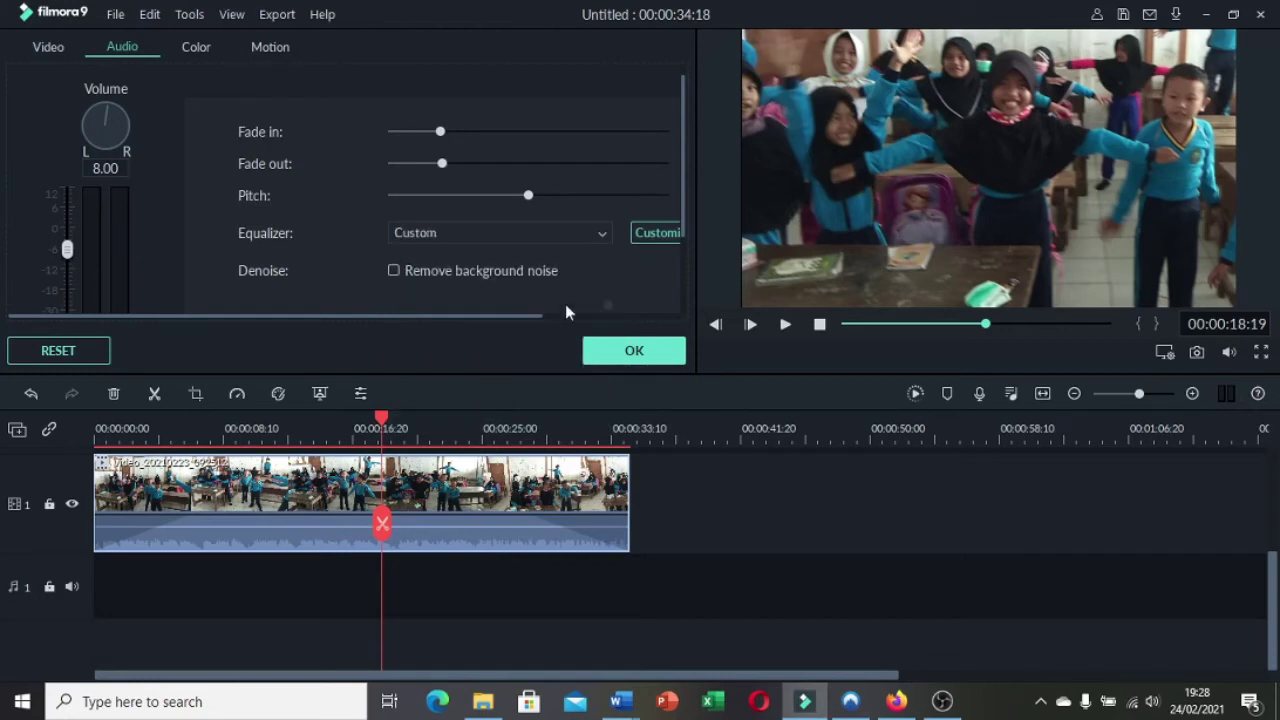
click(652, 234)
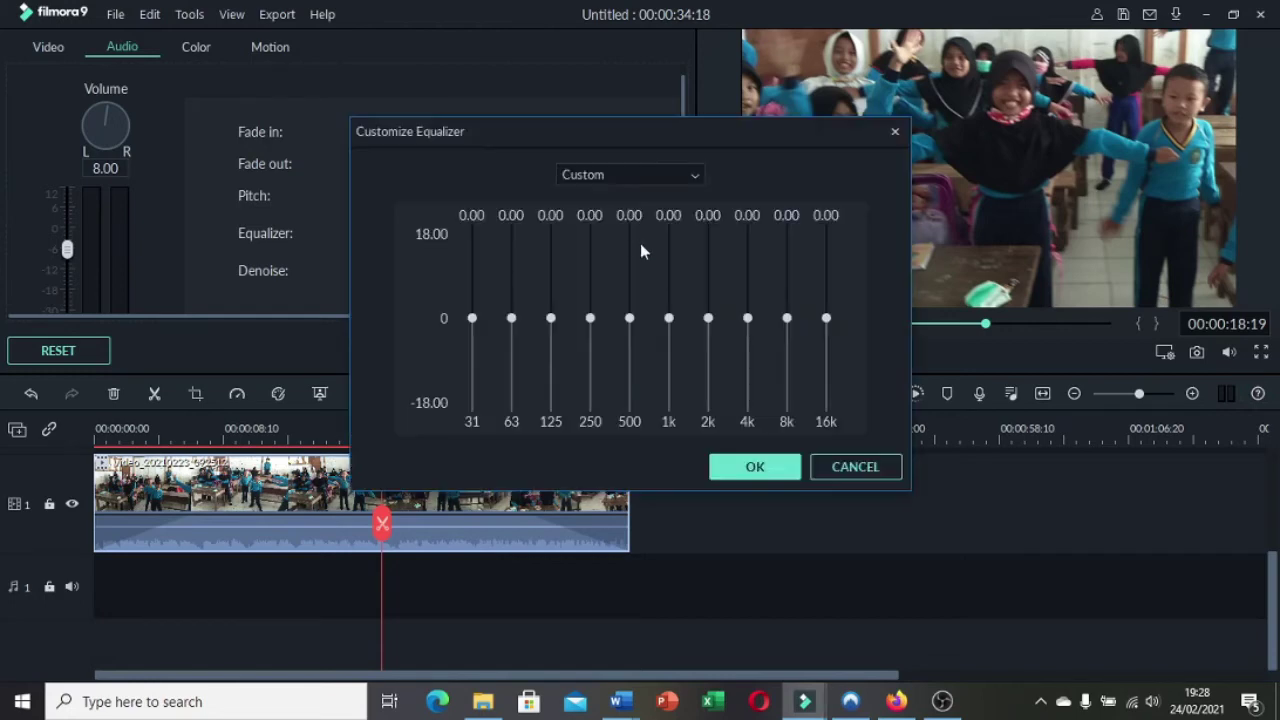
Try equalizer levels of 14.97 for the 31 band, 3.79 for 63, -0.19 for 125 and 12.88 for 16k.
drag(472, 318, 474, 243)
drag(511, 318, 511, 299)
click(551, 319)
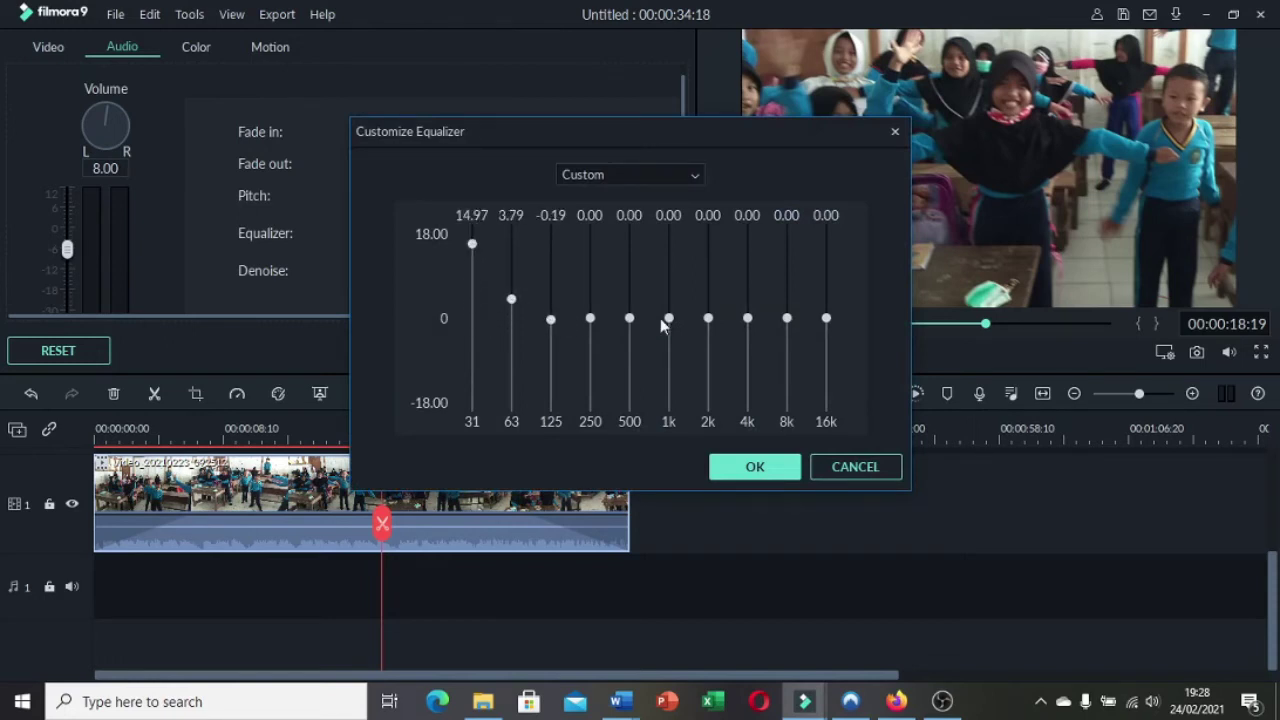
drag(826, 318, 826, 253)
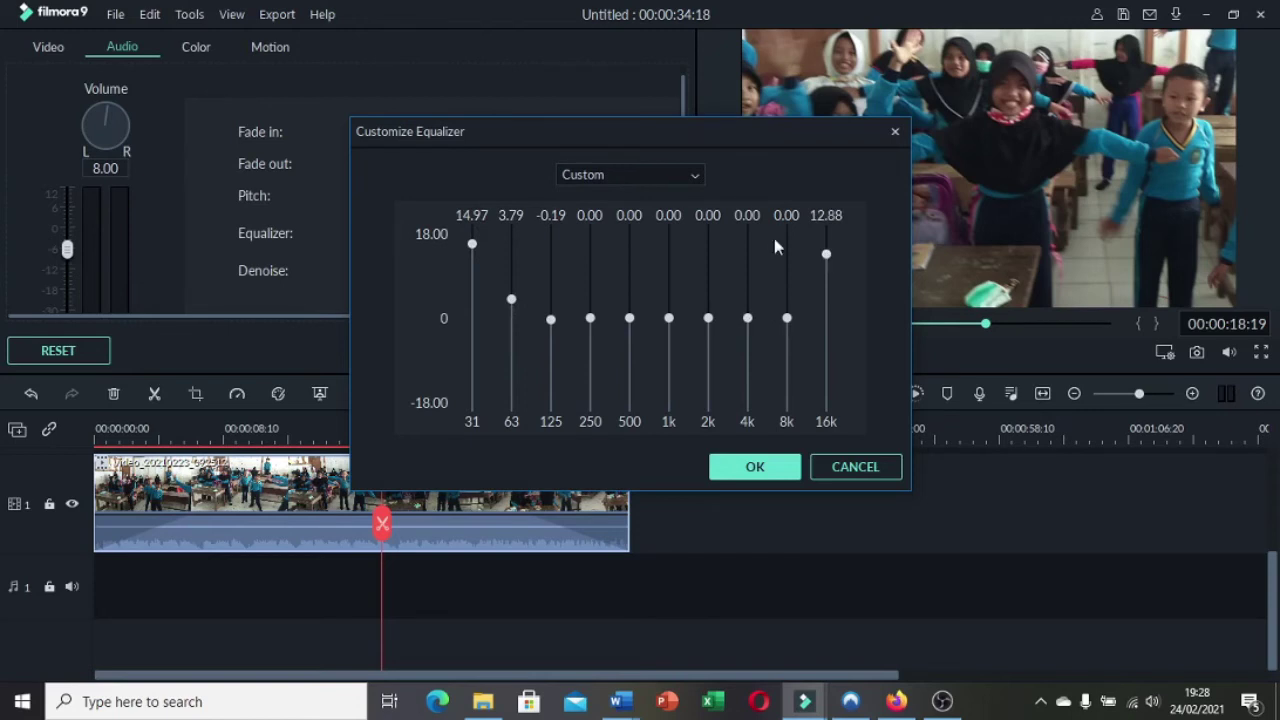
Load the Country equalizer preset, raise the 31 band to 18.00, the 63 band to 5.87 and the 16k band, and apply.
click(683, 172)
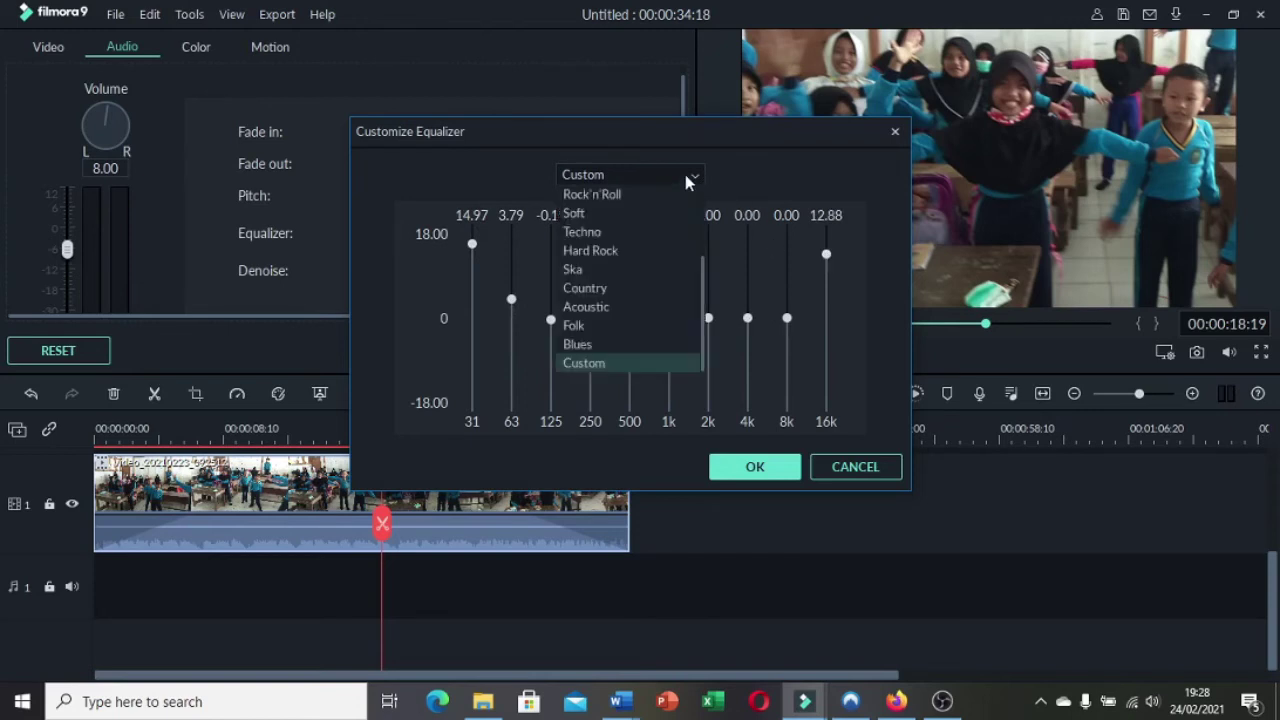
click(628, 288)
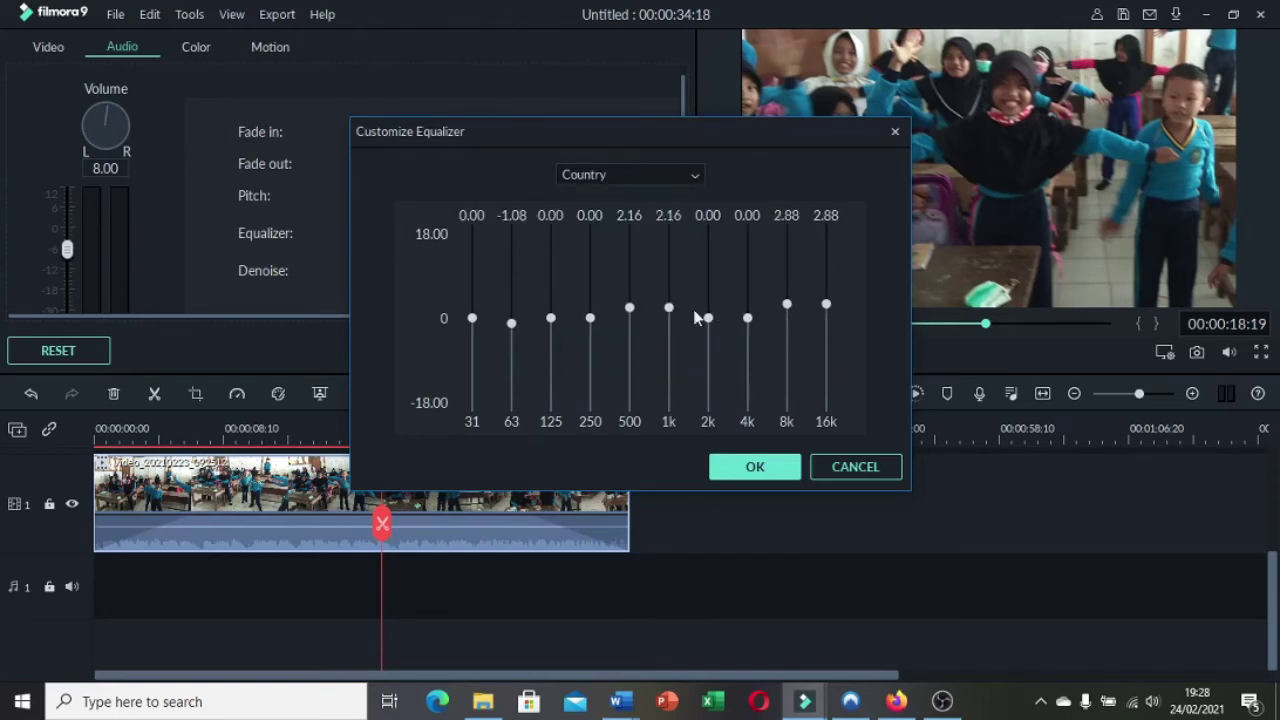
drag(472, 318, 476, 228)
drag(512, 323, 520, 289)
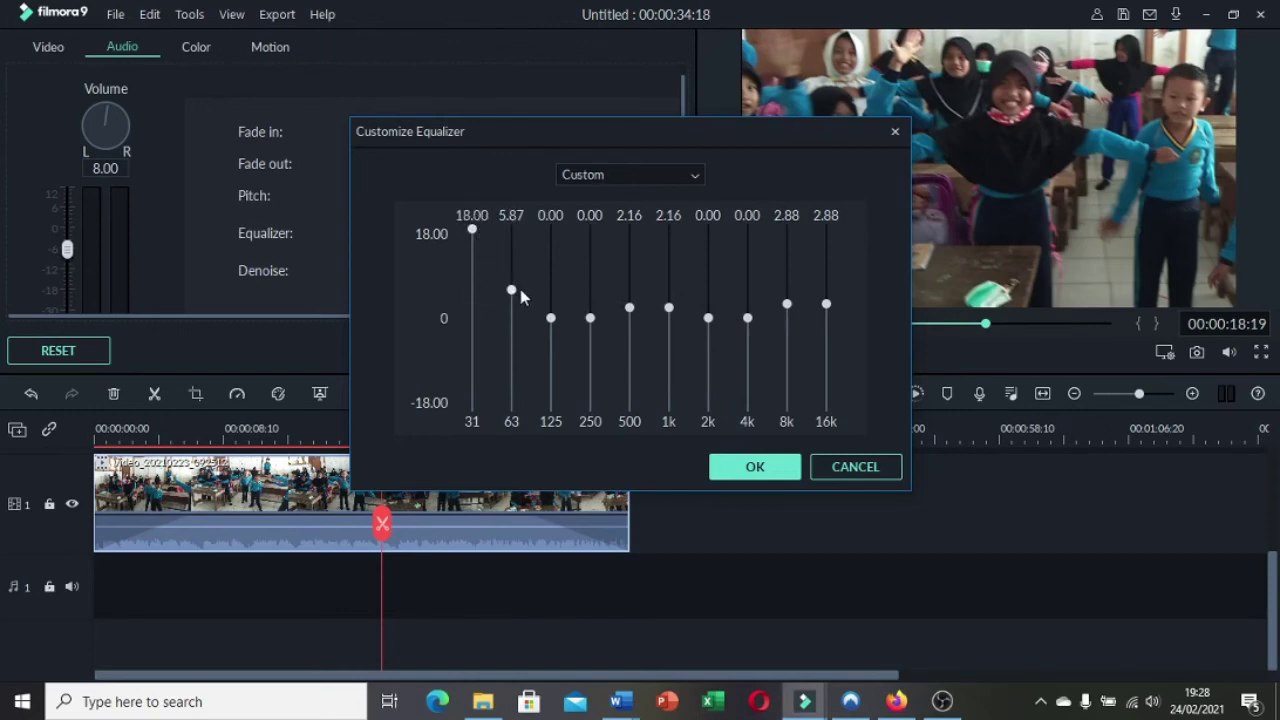
drag(826, 304, 826, 256)
click(755, 466)
Play the clip from about 12 to 16 seconds to listen to the customized equalizer.
click(325, 426)
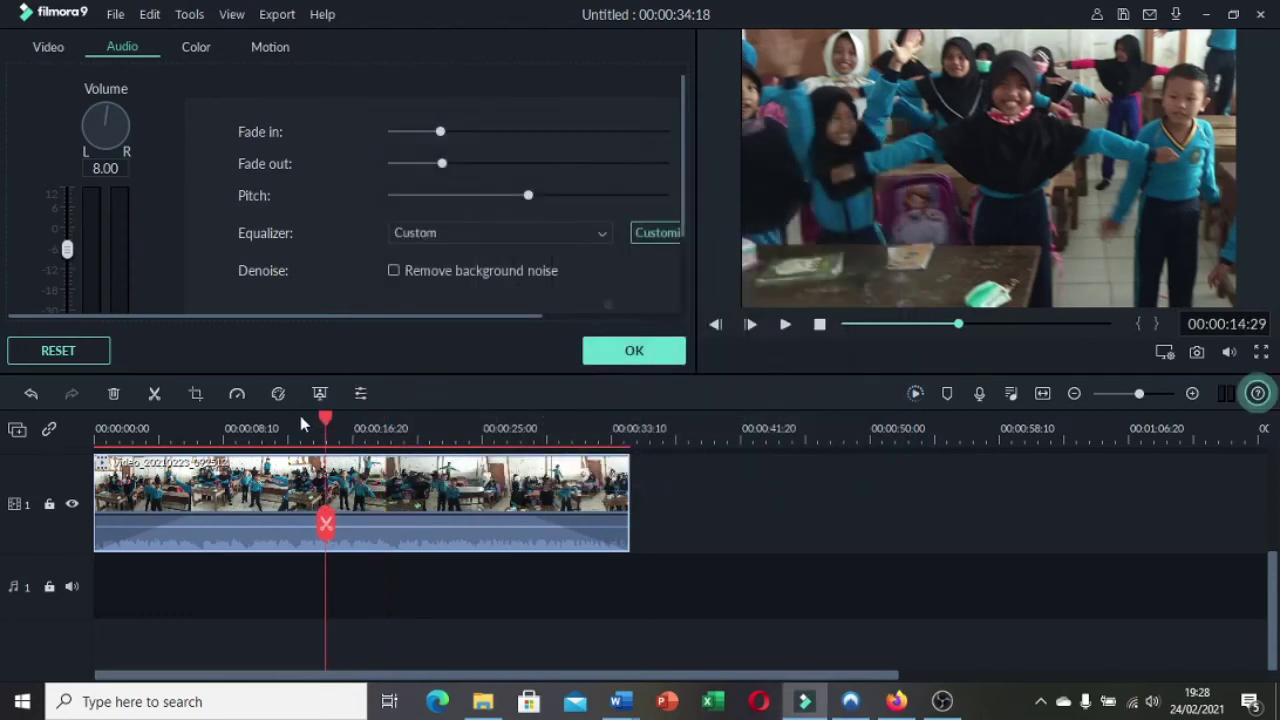
click(289, 427)
click(787, 325)
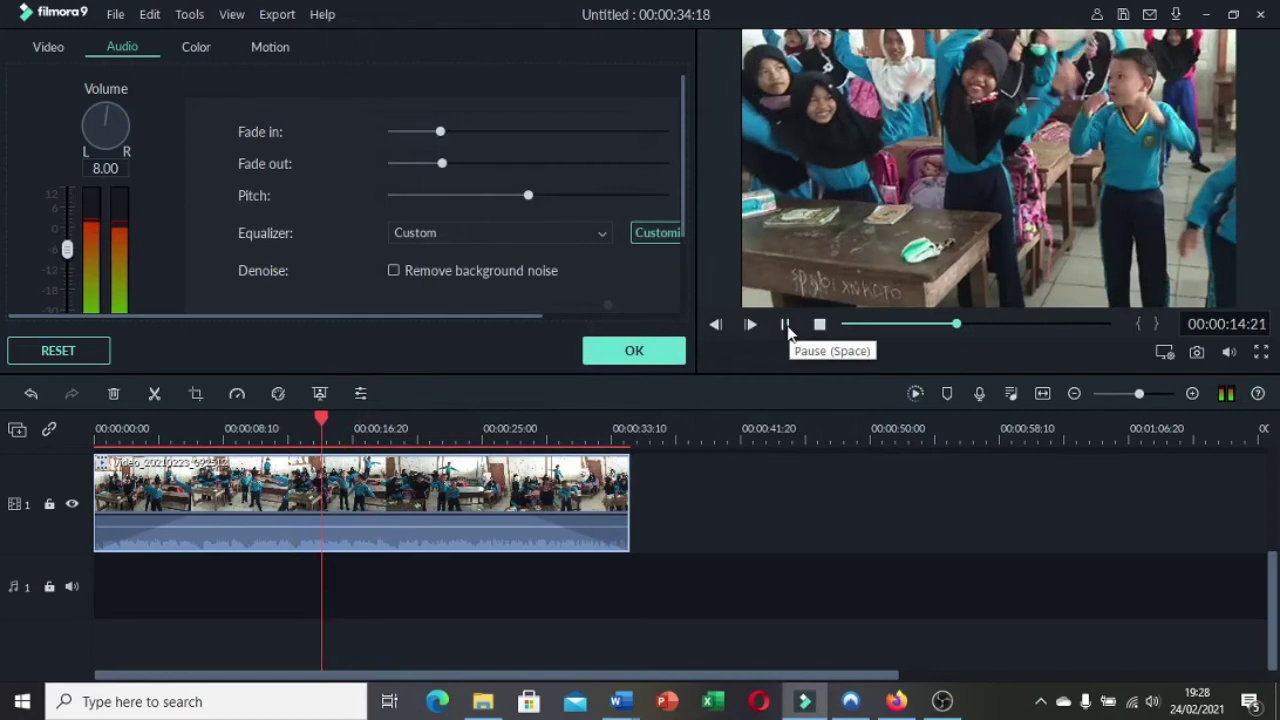
click(786, 326)
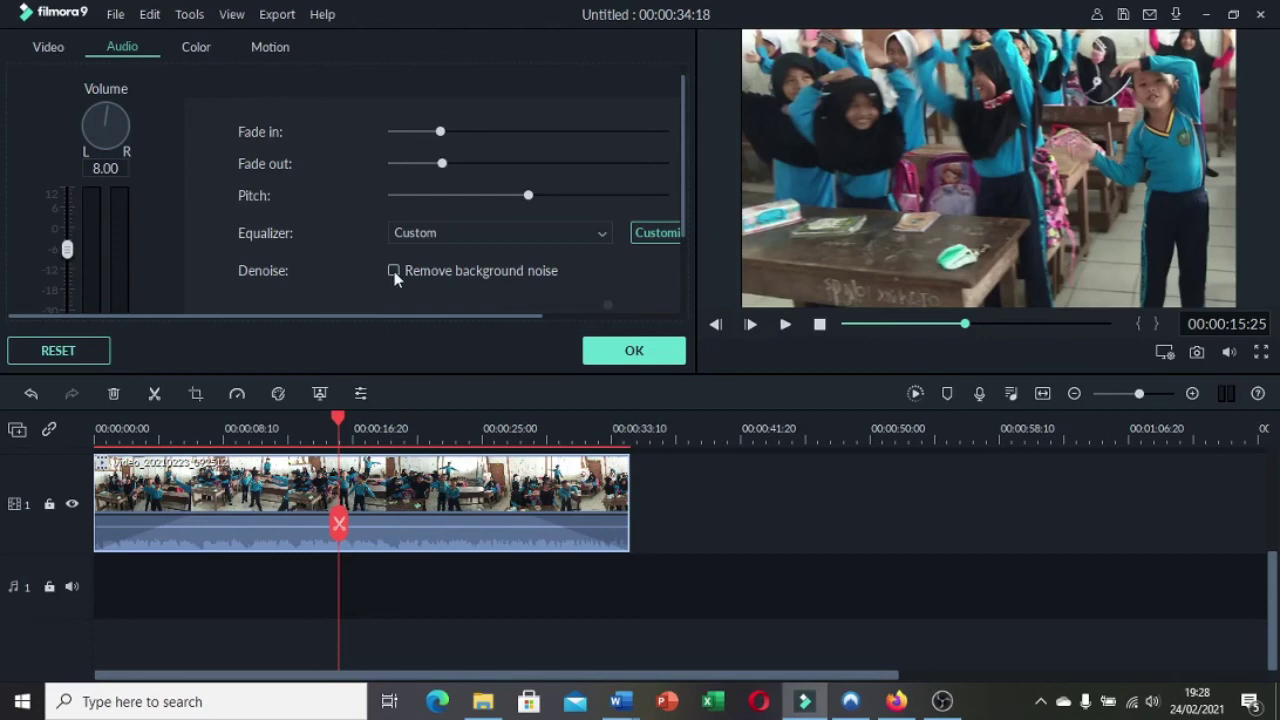
Enable background noise removal for the clip, try the Mid and Strong levels, and confirm the audio settings.
scroll(394, 275, down, 2)
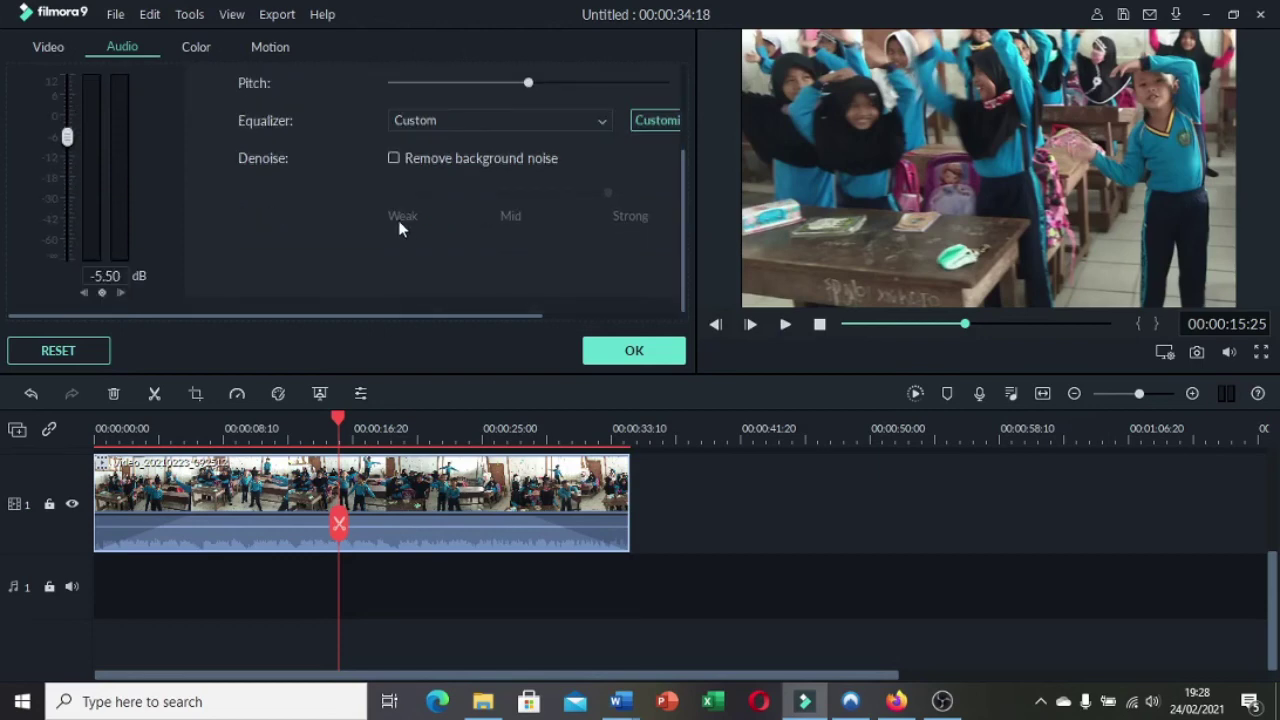
click(393, 160)
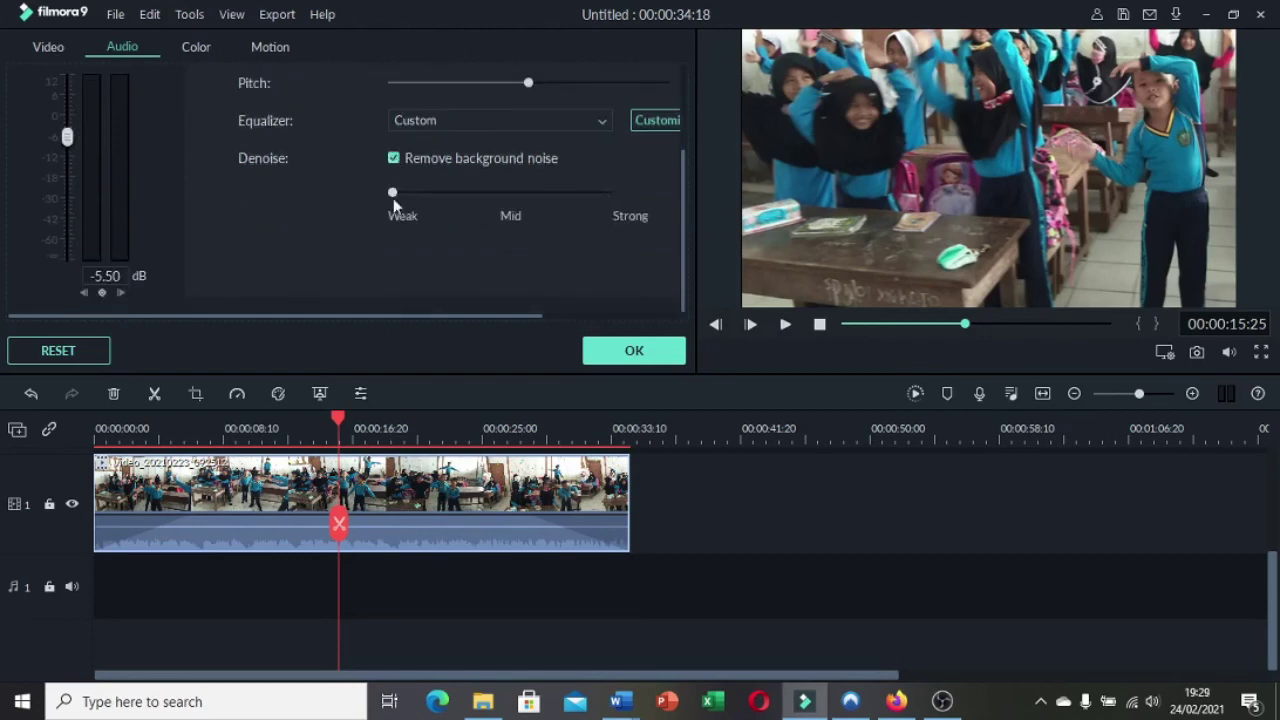
click(508, 204)
click(607, 193)
click(517, 199)
click(396, 160)
click(396, 160)
click(637, 362)
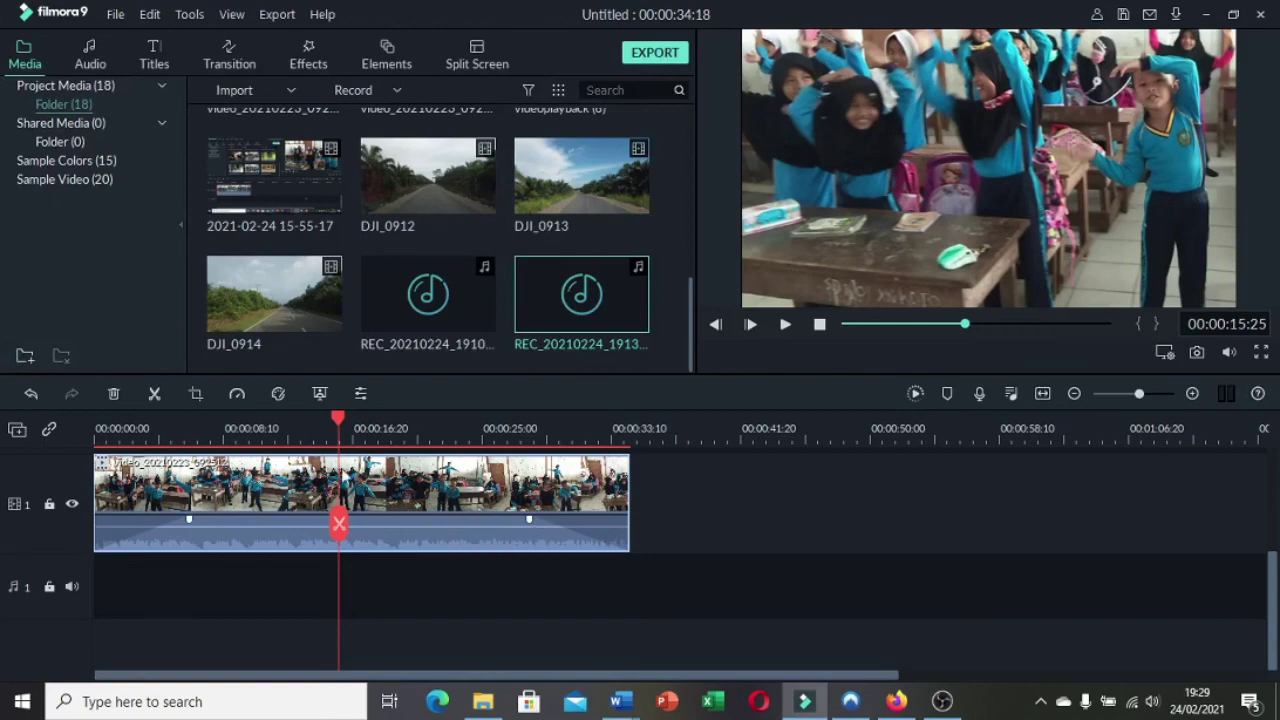
click(281, 440)
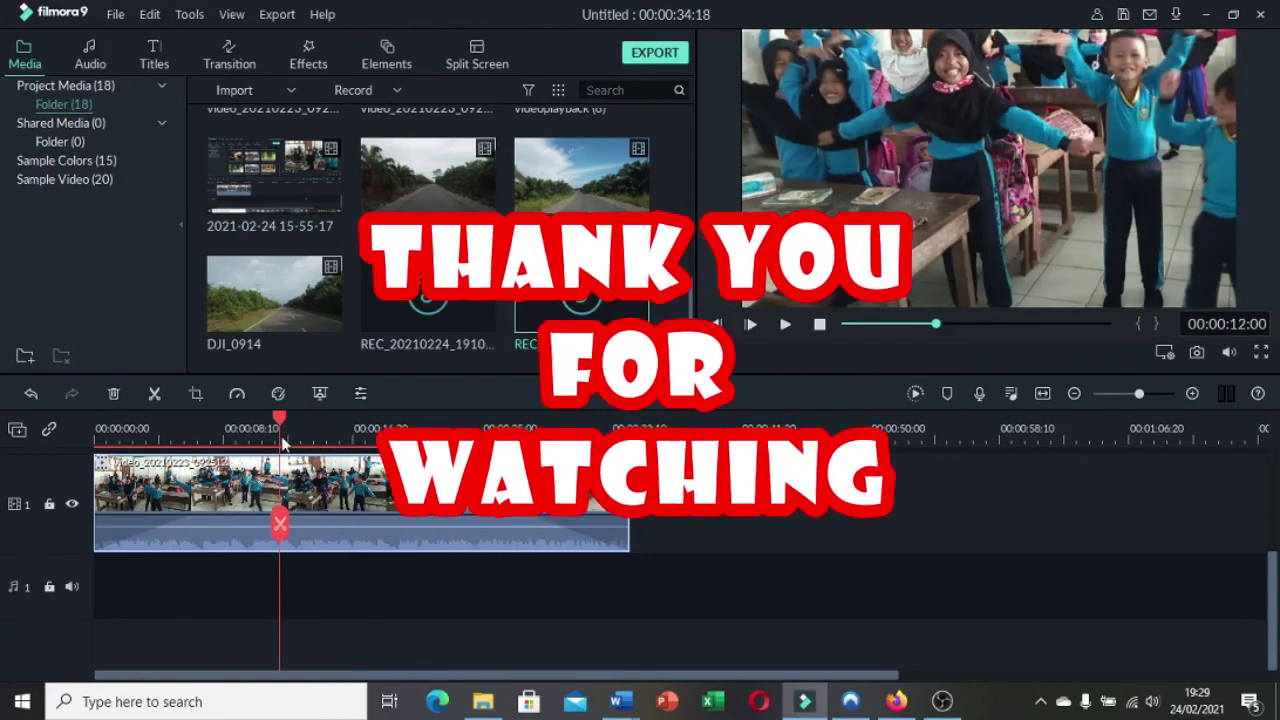